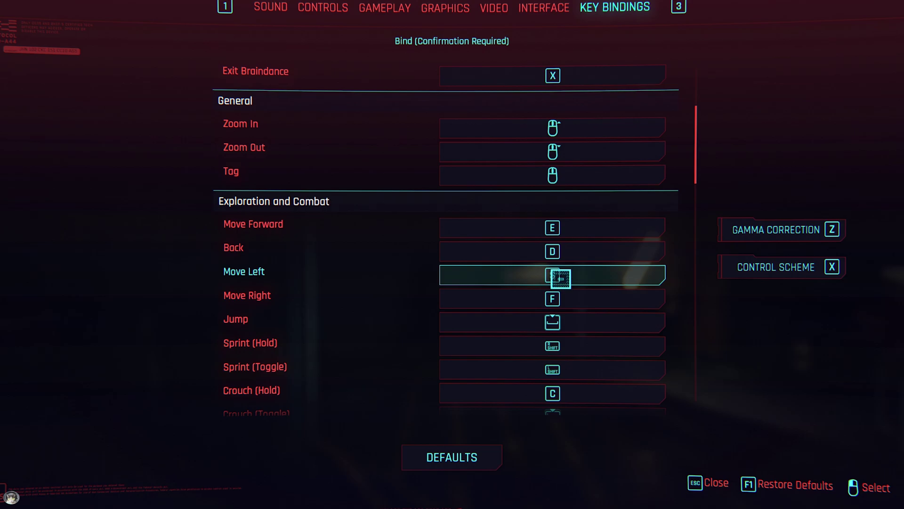
{"action": "scroll", "coordinate": [549, 272], "scroll_direction": "down", "scroll_amount": 1}
{"action": "scroll", "coordinate": [549, 273], "scroll_direction": "down", "scroll_amount": 2}
{"action": "scroll", "coordinate": [545, 273], "scroll_direction": "down", "scroll_amount": 2}
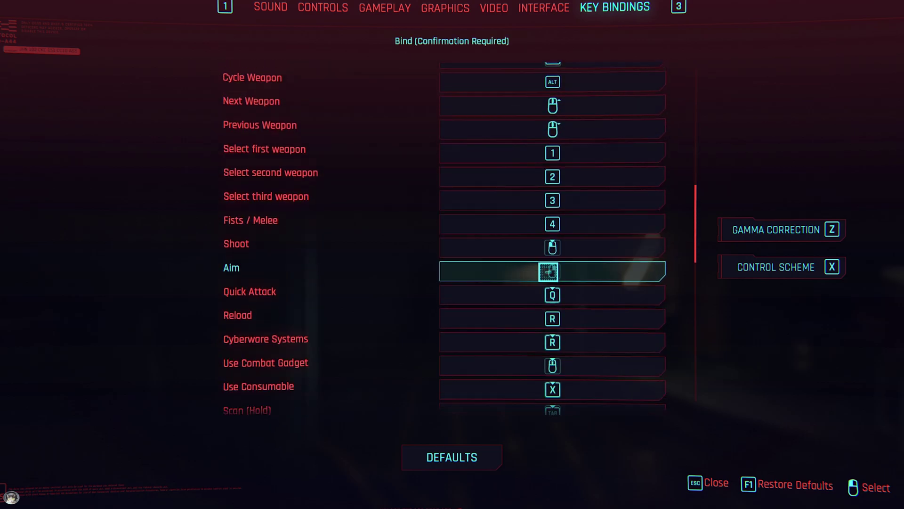
{"action": "scroll", "coordinate": [545, 272], "scroll_direction": "down", "scroll_amount": 2}
{"action": "scroll", "coordinate": [544, 279], "scroll_direction": "down", "scroll_amount": 2}
{"action": "scroll", "coordinate": [539, 289], "scroll_direction": "down", "scroll_amount": 2}
{"action": "scroll", "coordinate": [537, 286], "scroll_direction": "down", "scroll_amount": 2}
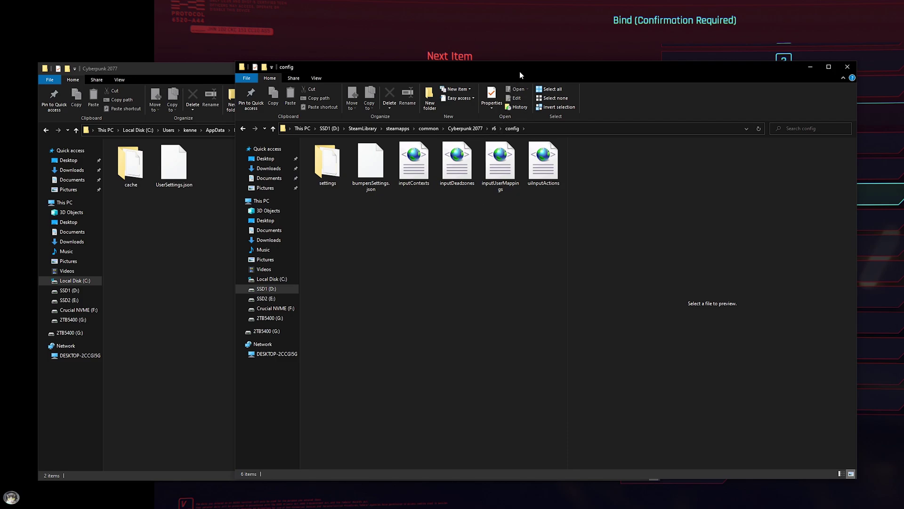
Step: Drag the r6 config window to the right, uncovering the AppData Cyberpunk 2077 settings folder
{"action": "mouse_move", "coordinate": [519, 72]}
{"action": "left_mouse_down"}
{"action": "mouse_move", "coordinate": [896, 73]}
{"action": "mouse_move", "coordinate": [847, 75]}
{"action": "left_mouse_up"}
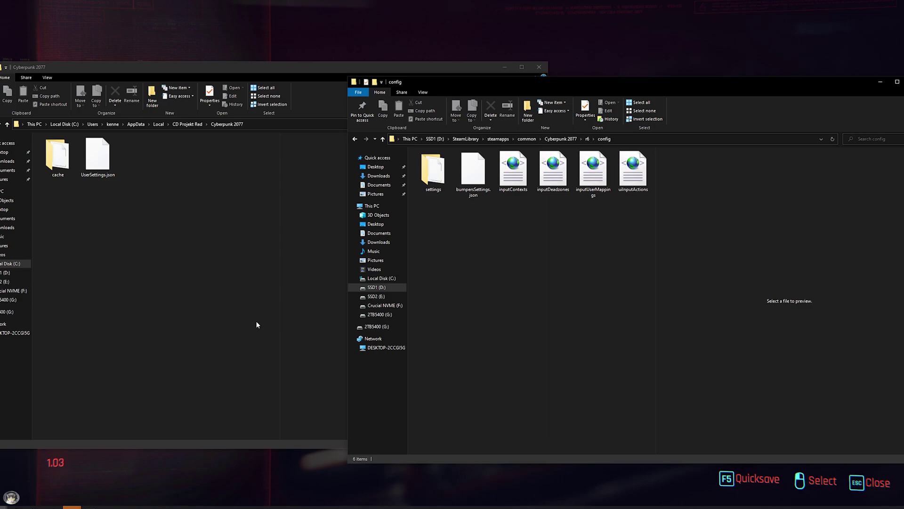
Step: View inputUserMappings.xml's movement-through-vehicle key bindings in Internet Explorer, then close it
{"action": "left_click", "coordinate": [593, 194]}
{"action": "double_click", "coordinate": [592, 194]}
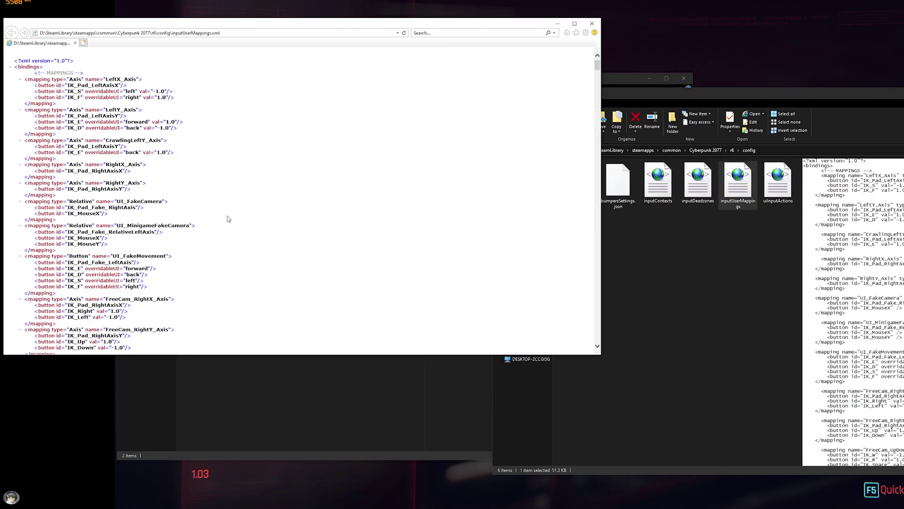
{"action": "scroll", "coordinate": [229, 219], "scroll_direction": "down", "scroll_amount": 5}
{"action": "scroll", "coordinate": [231, 219], "scroll_direction": "down", "scroll_amount": 5}
{"action": "scroll", "coordinate": [231, 222], "scroll_direction": "down", "scroll_amount": 5}
{"action": "scroll", "coordinate": [231, 221], "scroll_direction": "down", "scroll_amount": 5}
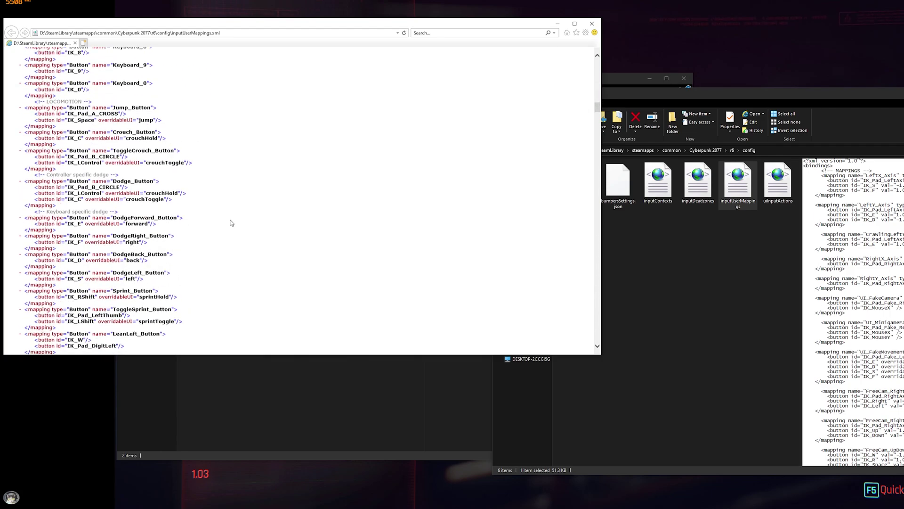
{"action": "scroll", "coordinate": [229, 225], "scroll_direction": "down", "scroll_amount": 5}
{"action": "scroll", "coordinate": [229, 225], "scroll_direction": "down", "scroll_amount": 5}
{"action": "scroll", "coordinate": [227, 231], "scroll_direction": "down", "scroll_amount": 5}
{"action": "scroll", "coordinate": [224, 236], "scroll_direction": "down", "scroll_amount": 5}
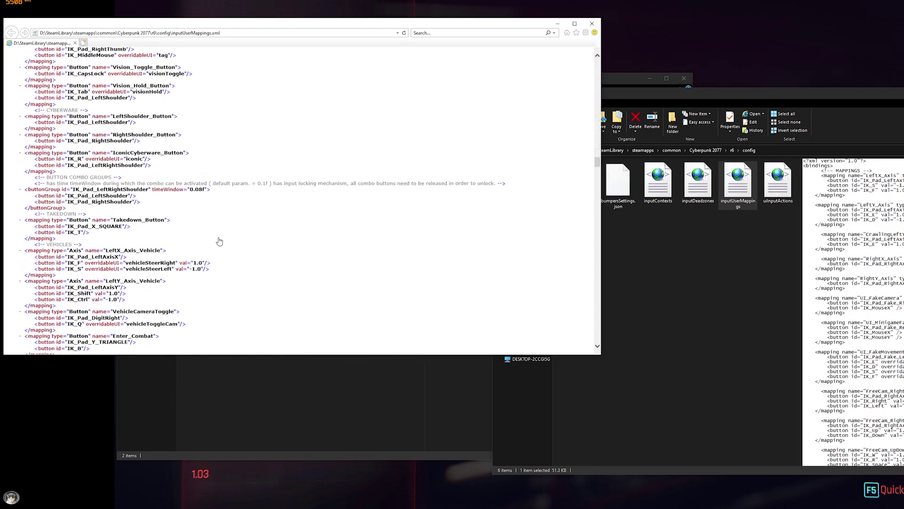
{"action": "scroll", "coordinate": [214, 246], "scroll_direction": "down", "scroll_amount": 5}
{"action": "scroll", "coordinate": [212, 252], "scroll_direction": "down", "scroll_amount": 5}
{"action": "left_click", "coordinate": [593, 23]}
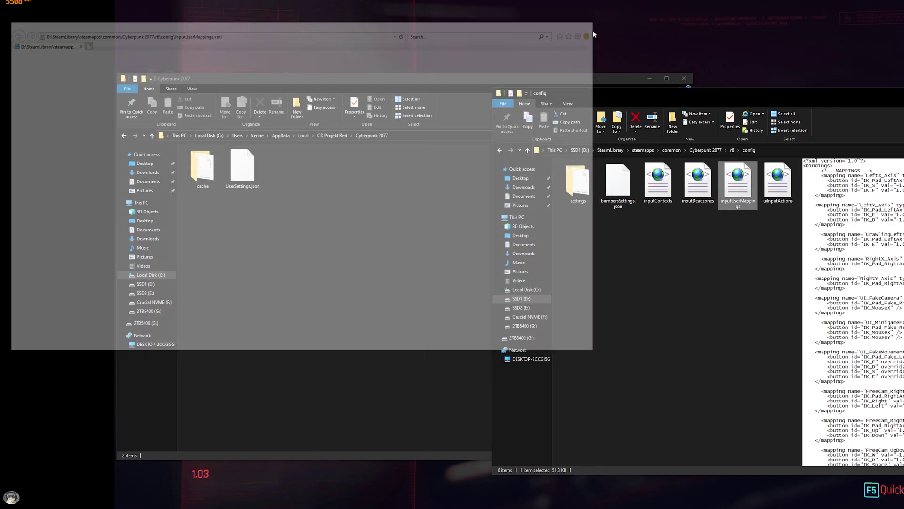